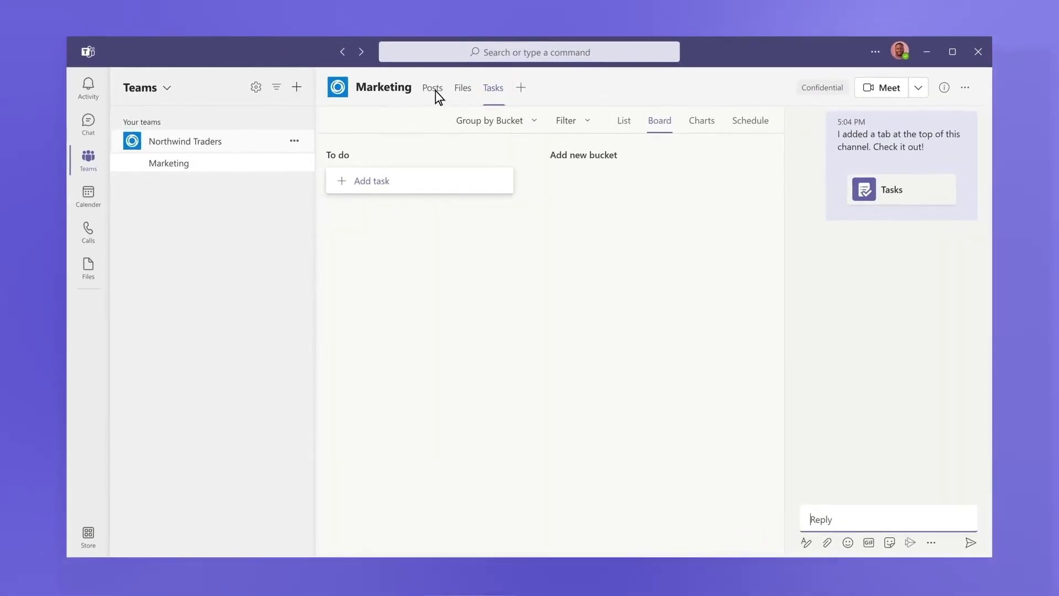
Switch the Marketing channel view to its Posts feed
click(434, 89)
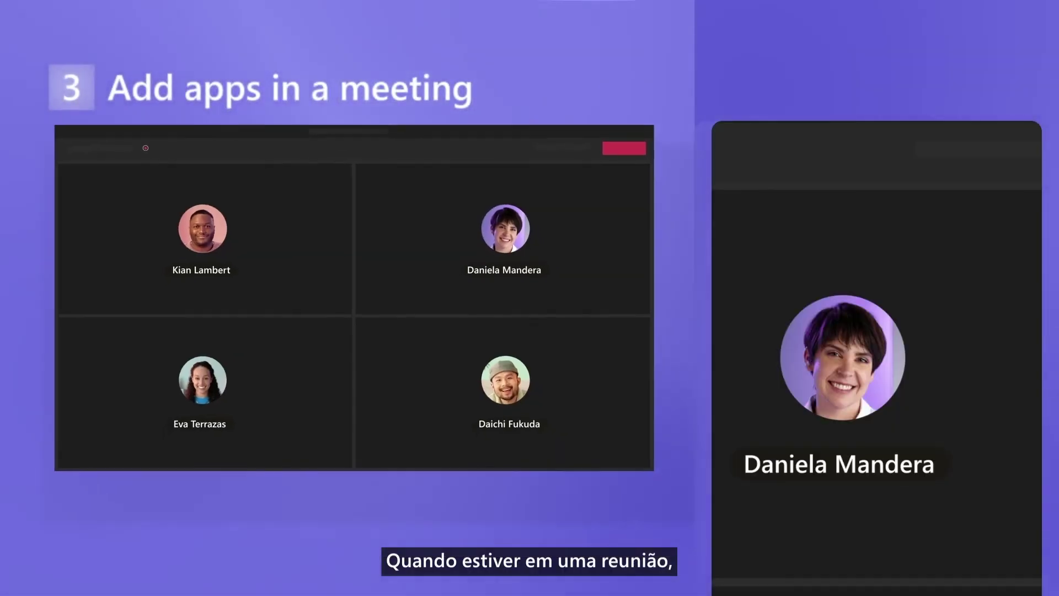
Add the Forms app to the four-person meeting and start a new poll
click(519, 151)
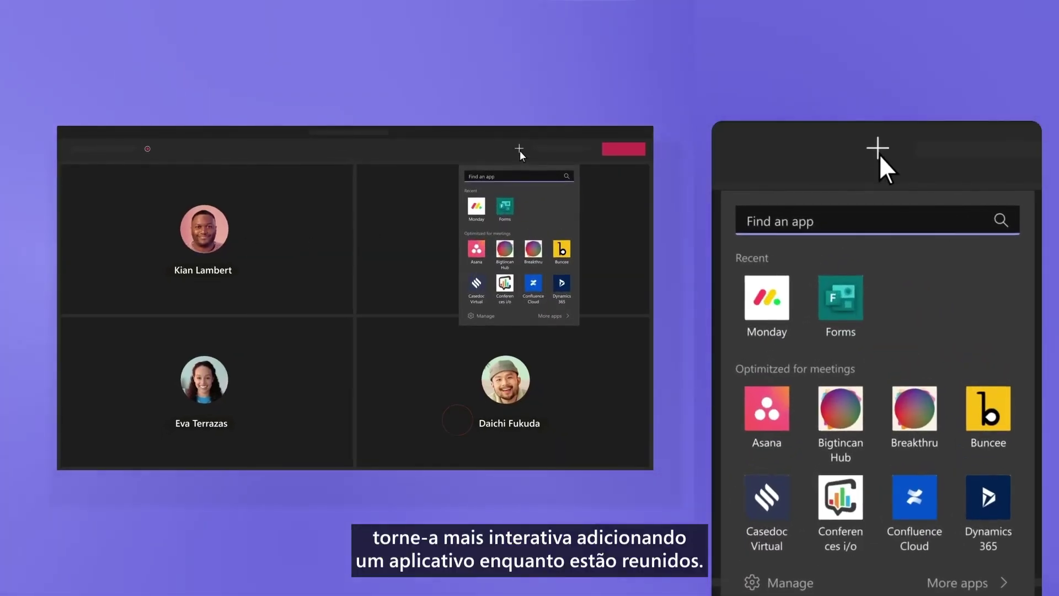
click(505, 210)
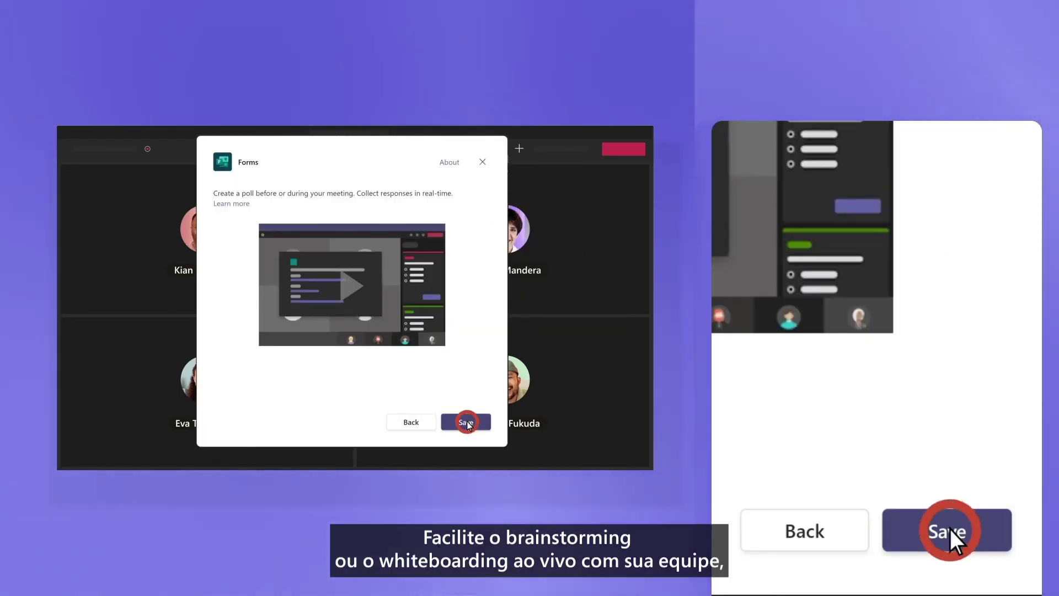
click(467, 422)
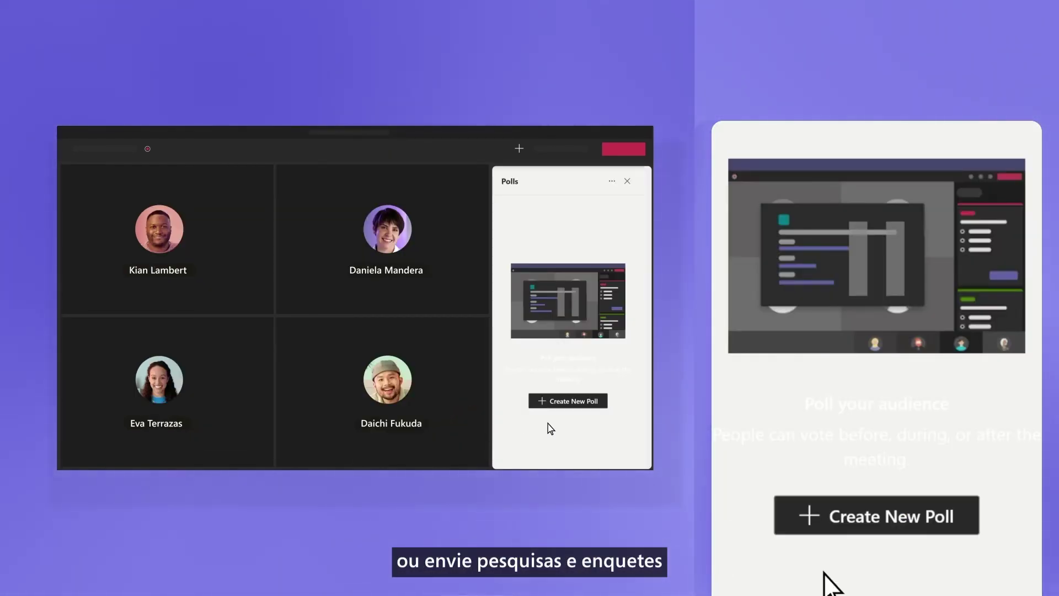
click(568, 402)
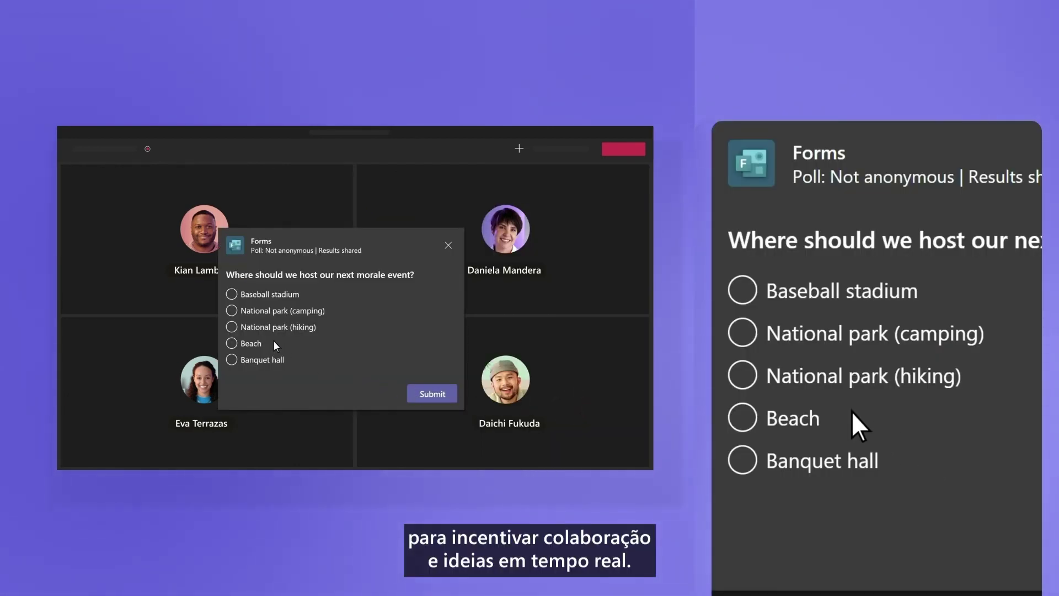